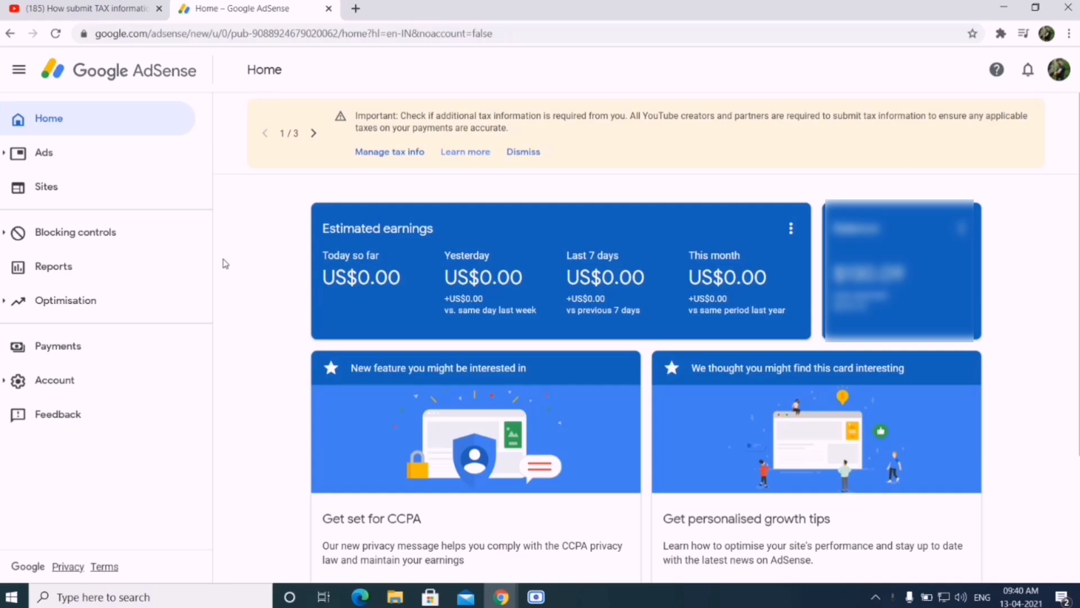
Step: Open the tax info management page, start adding United States tax info, and verify the sign-in with the account password
left_click(370, 153)
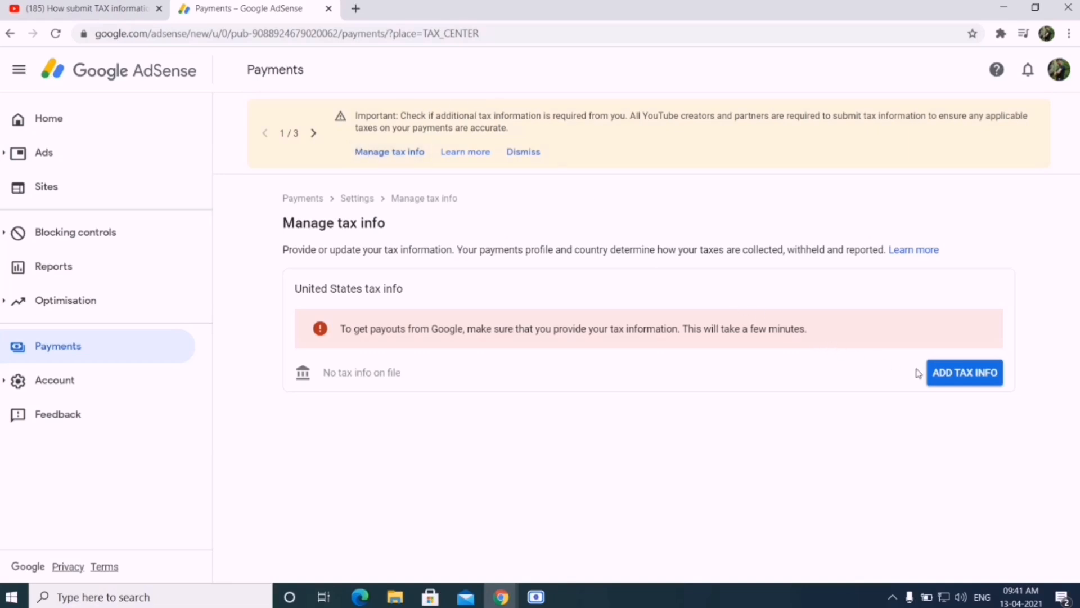
left_click(945, 374)
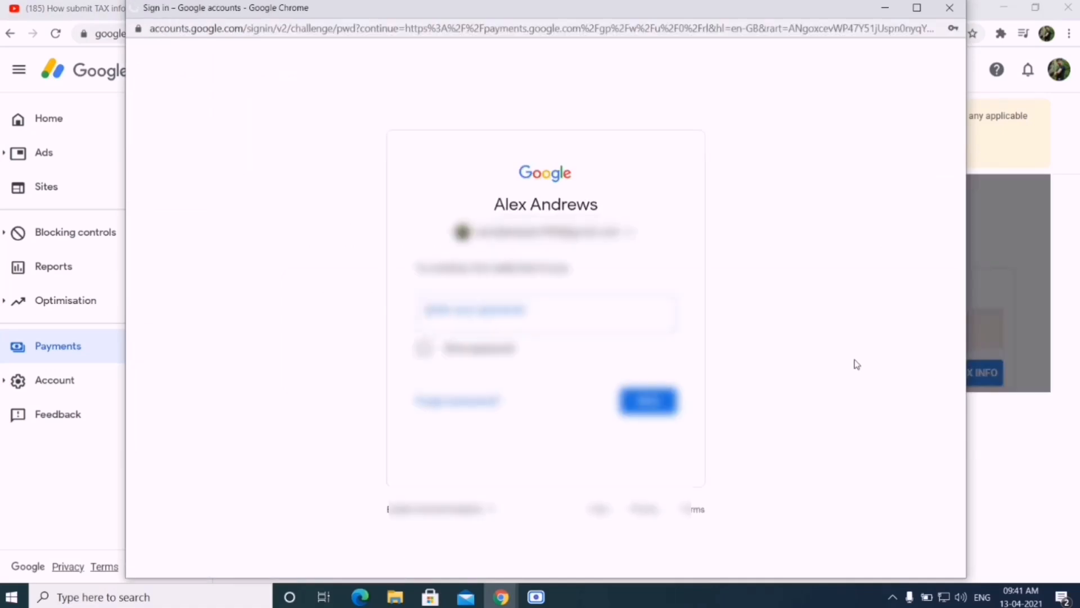
left_click(614, 323)
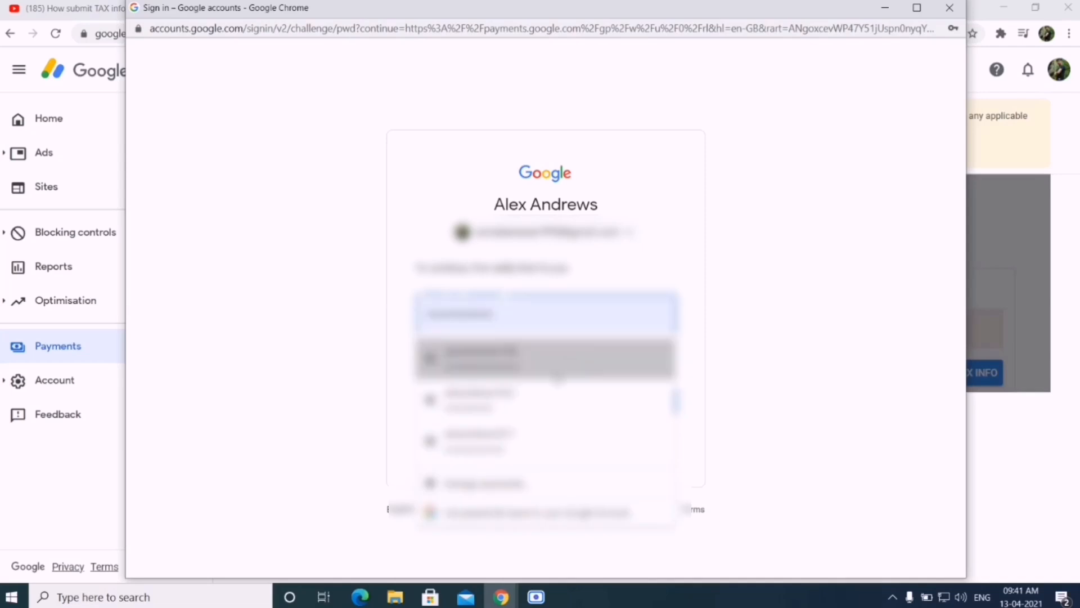
left_click(601, 343)
left_click(650, 401)
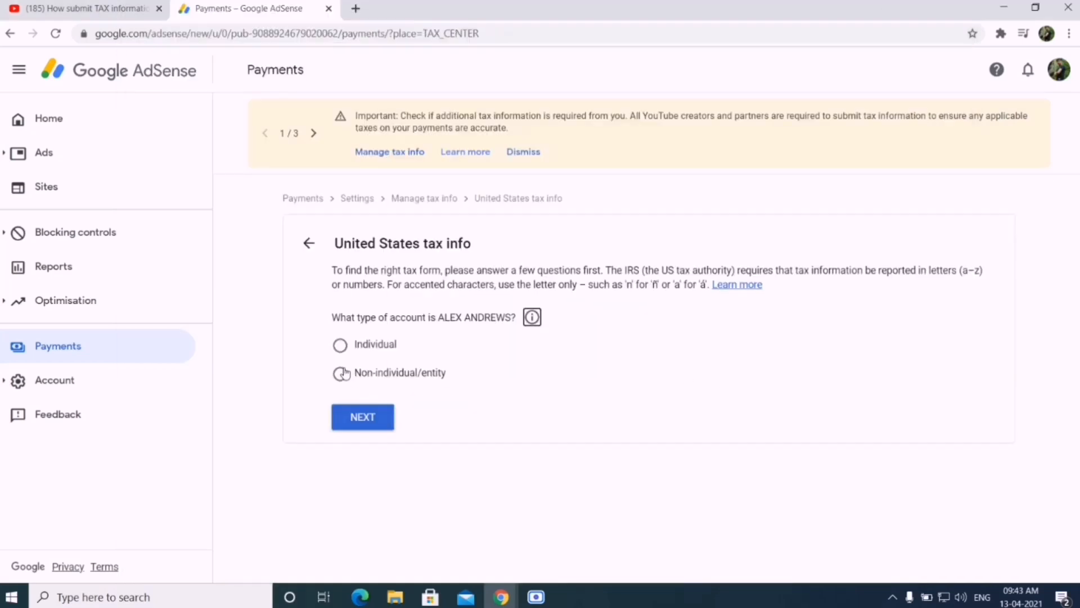
Step: Answer Individual for the account type and No for US citizenship or residency, choose W-8BEN, and start the form
left_click(339, 346)
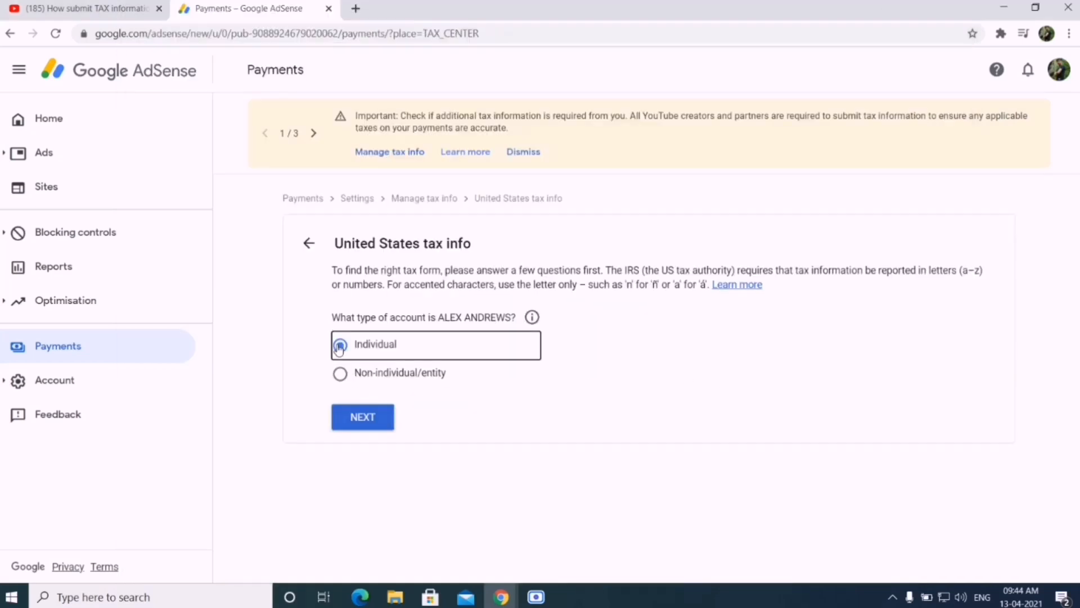
left_click(372, 426)
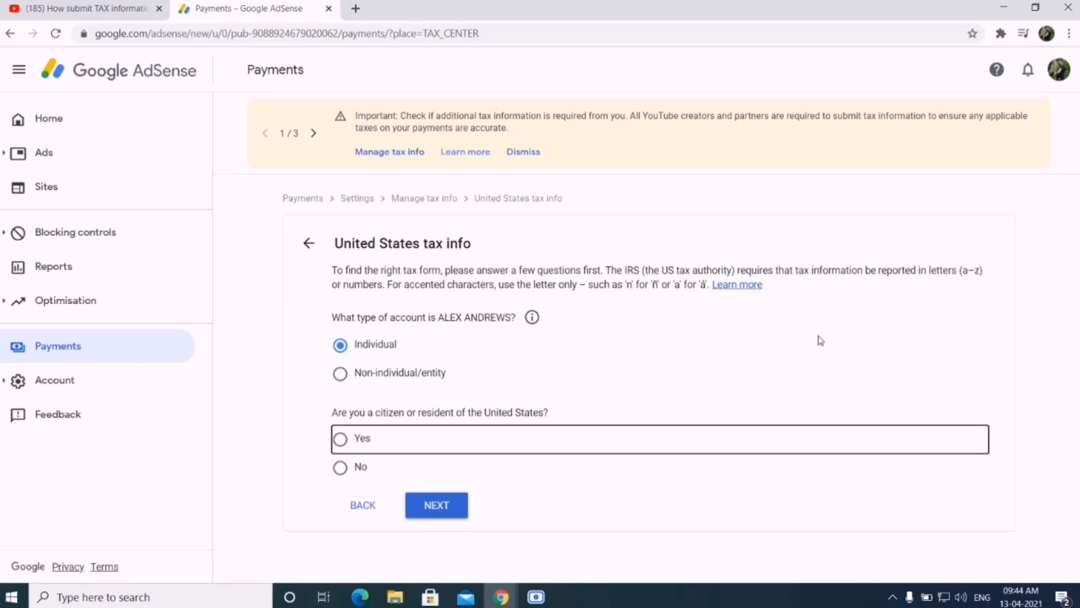
left_click(340, 469)
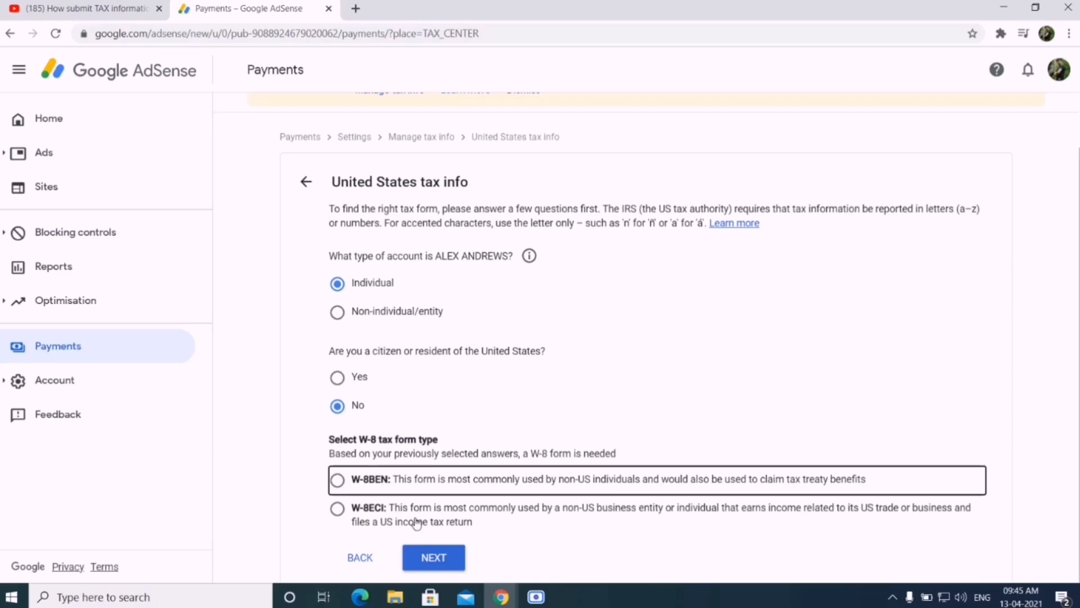
left_click(341, 483)
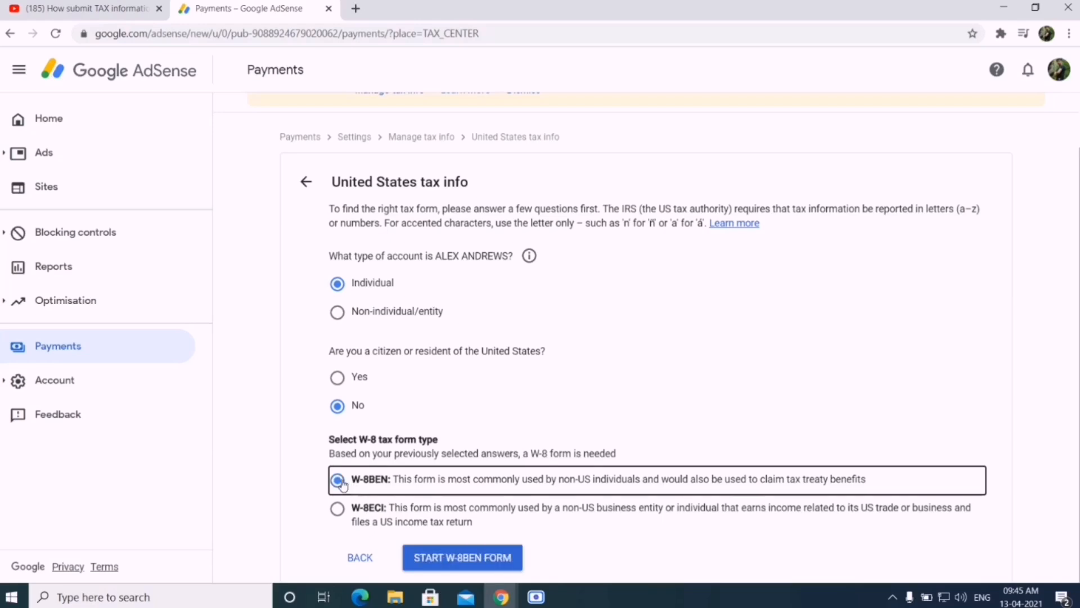
left_click(480, 568)
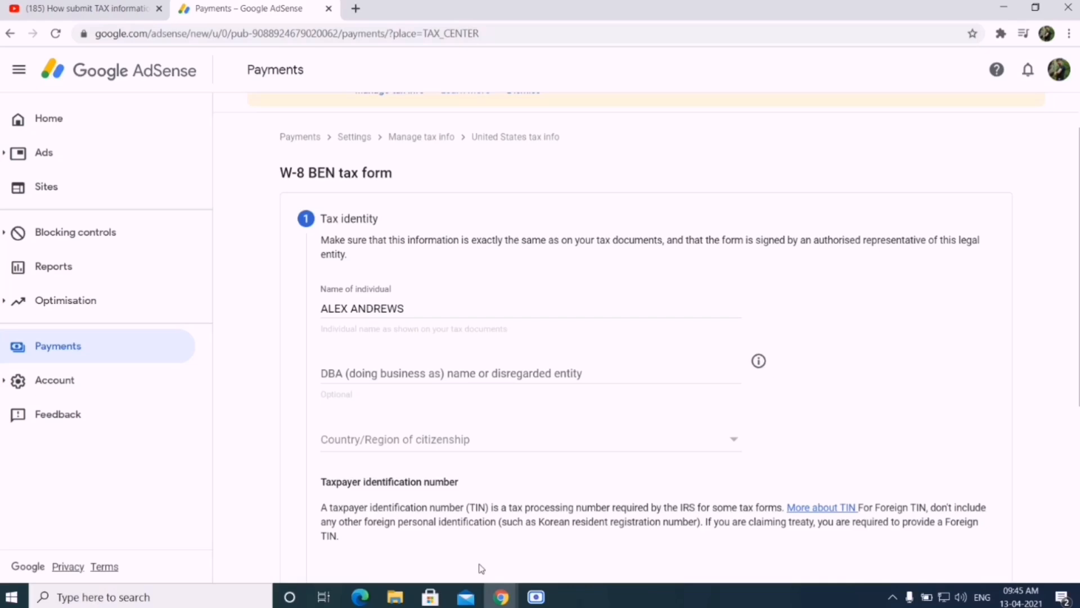
Step: Set the country/region of citizenship to India in the Tax identity section
scroll(481, 569, "down", 2)
left_click(735, 310)
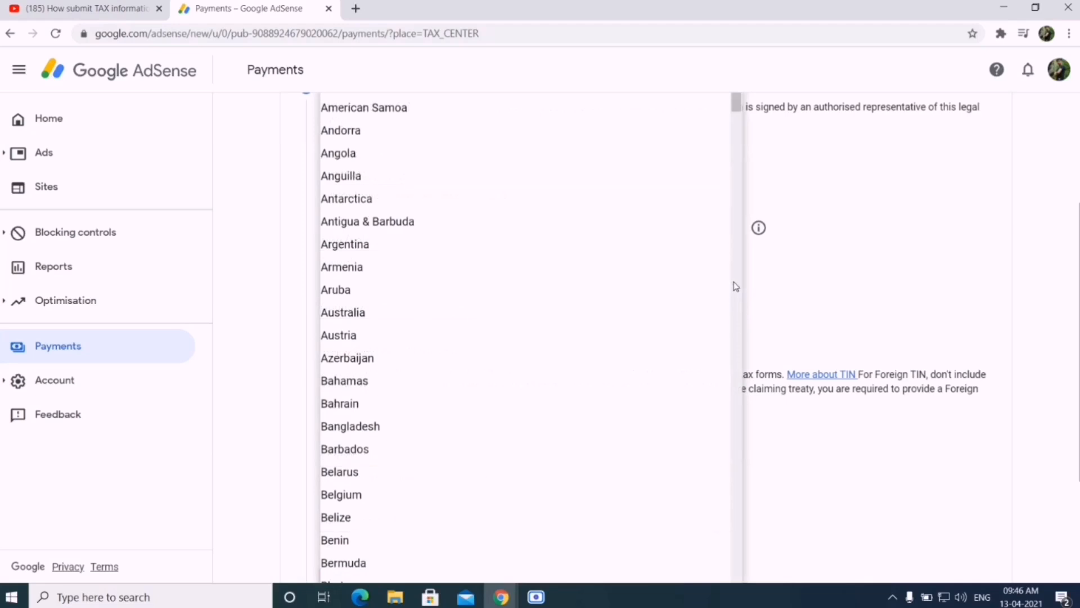
left_click_drag(736, 106, 747, 331)
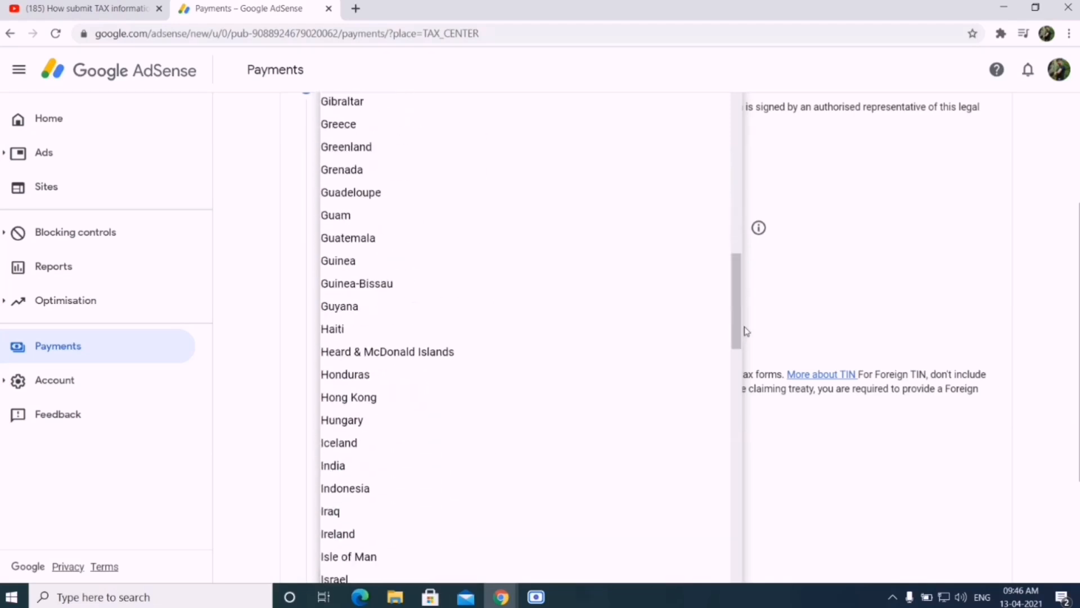
left_click(464, 464)
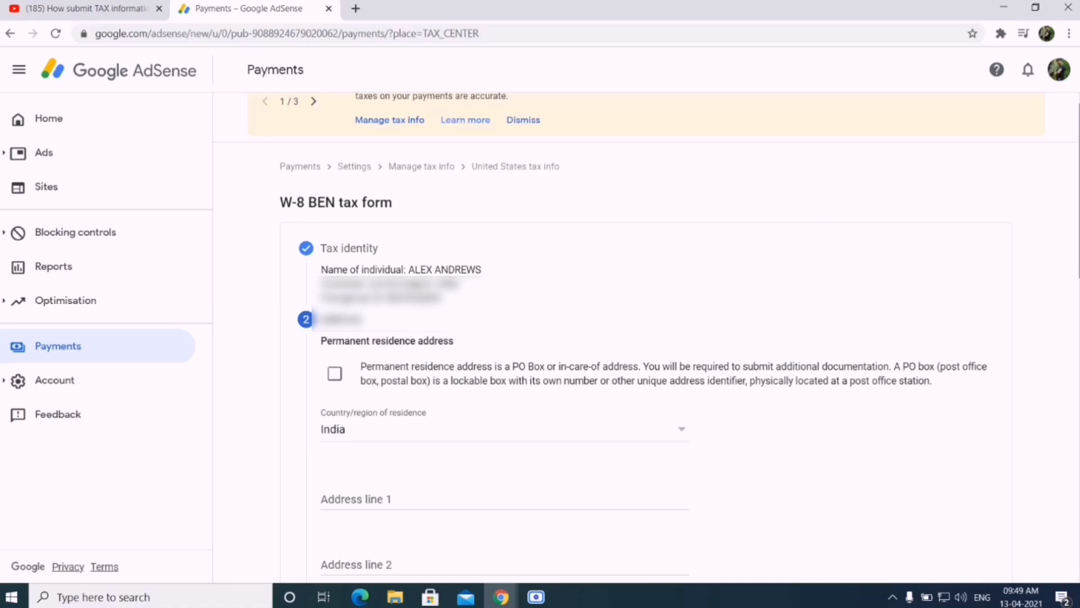
Step: Complete the Address section with the postal address same as the permanent residence address, and continue to the Tax treaty section
scroll(625, 332, "down", 3)
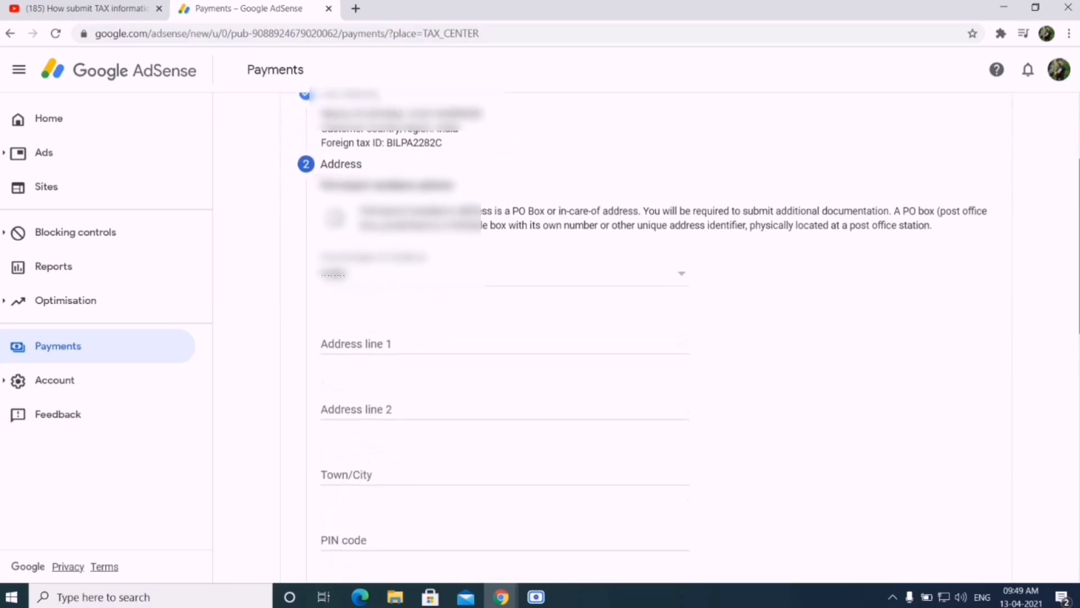
left_click_drag(1079, 246, 1078, 253)
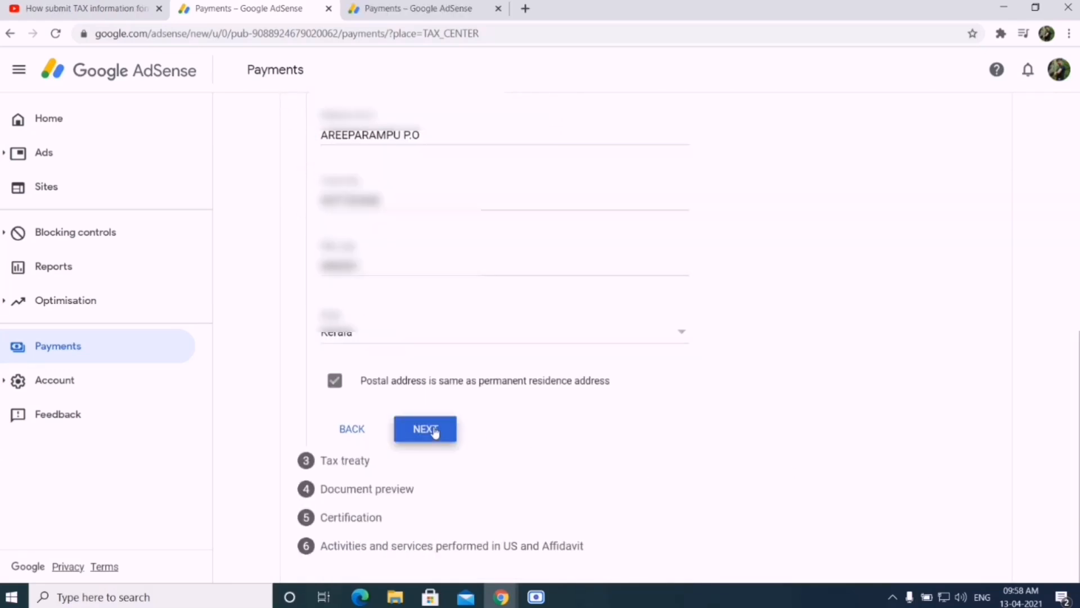
left_click(425, 430)
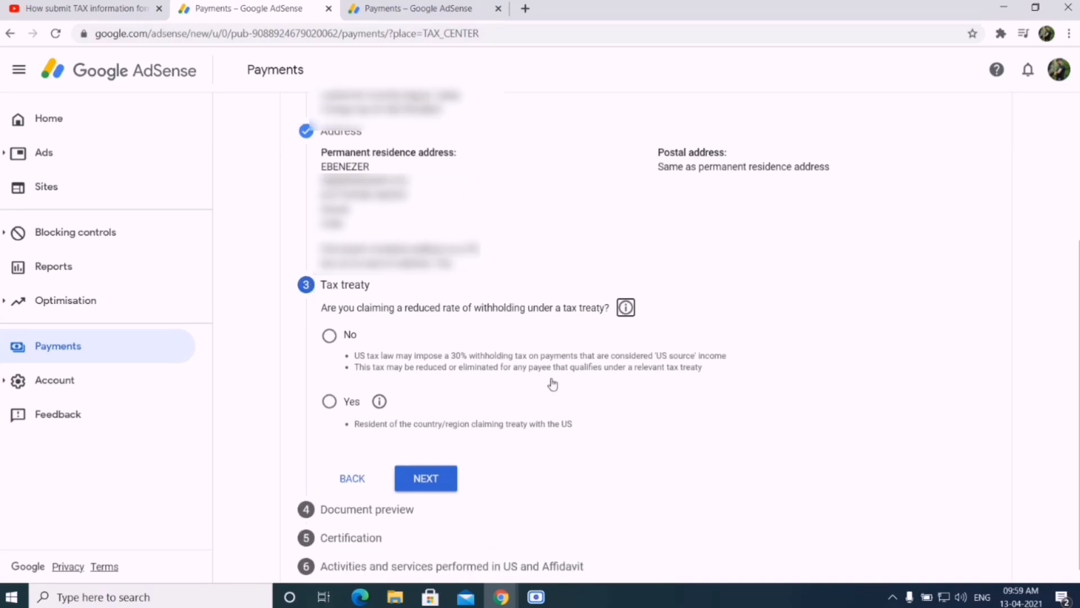
Step: Claim a reduced withholding rate under a tax treaty and declare residency in India as the treaty country
left_click(332, 403)
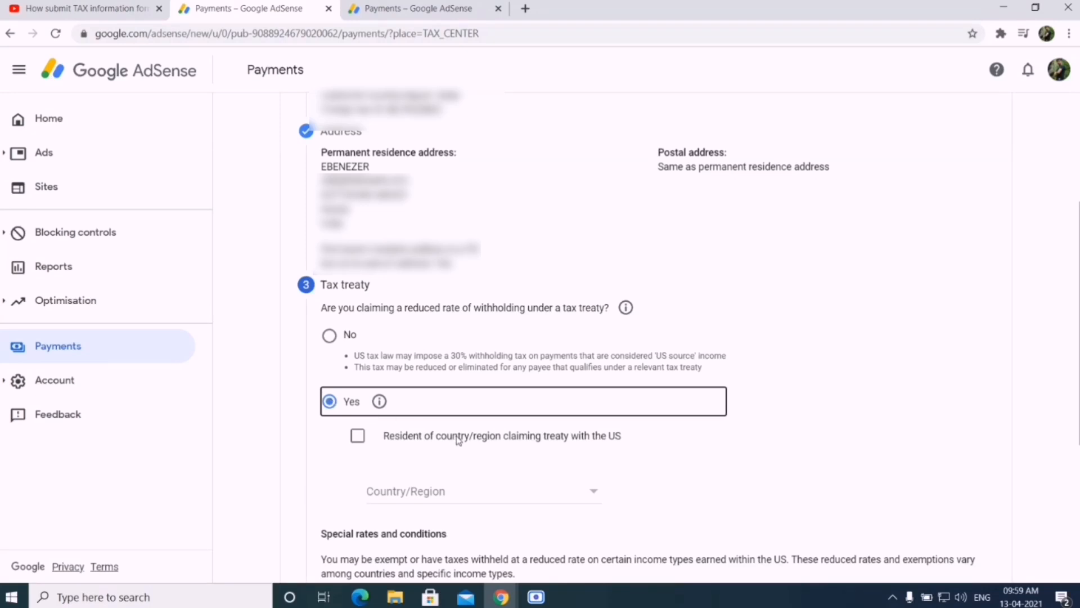
left_click(357, 437)
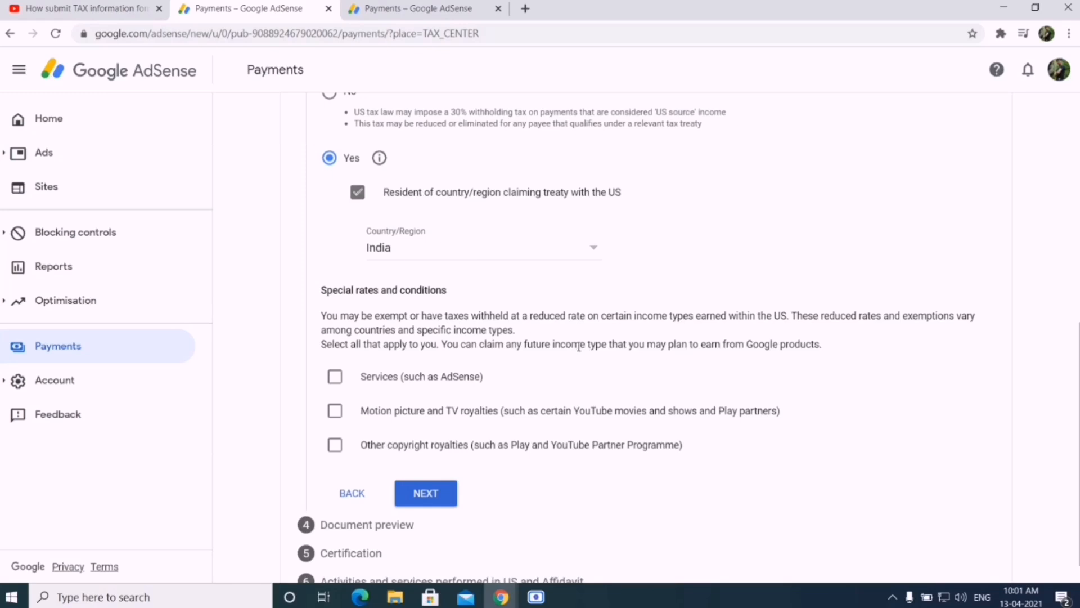
Step: Claim the Services treaty benefit under Article 7 and paragraph 1 at 0% (reduced treaty rate), and confirm the treaty terms are met
left_click(336, 378)
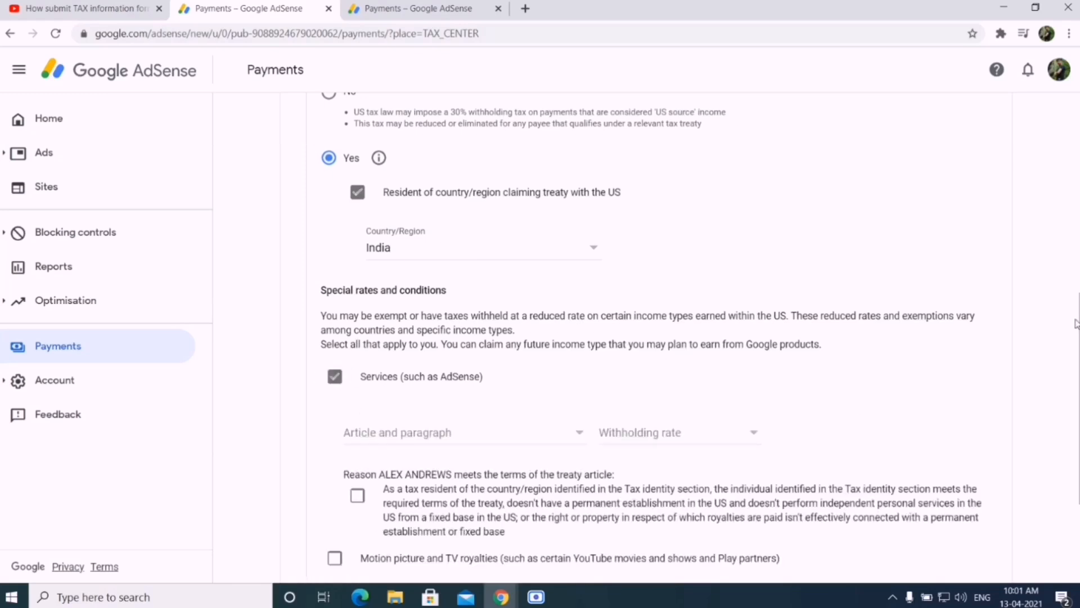
scroll(640, 338, "down", 3)
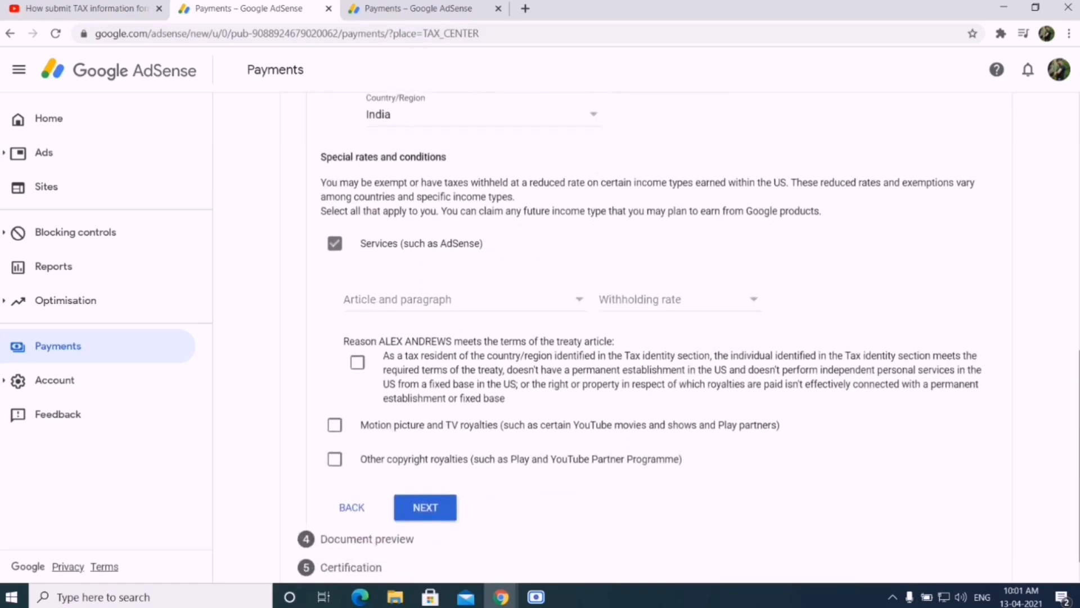
left_click(549, 303)
left_click(522, 323)
left_click(619, 302)
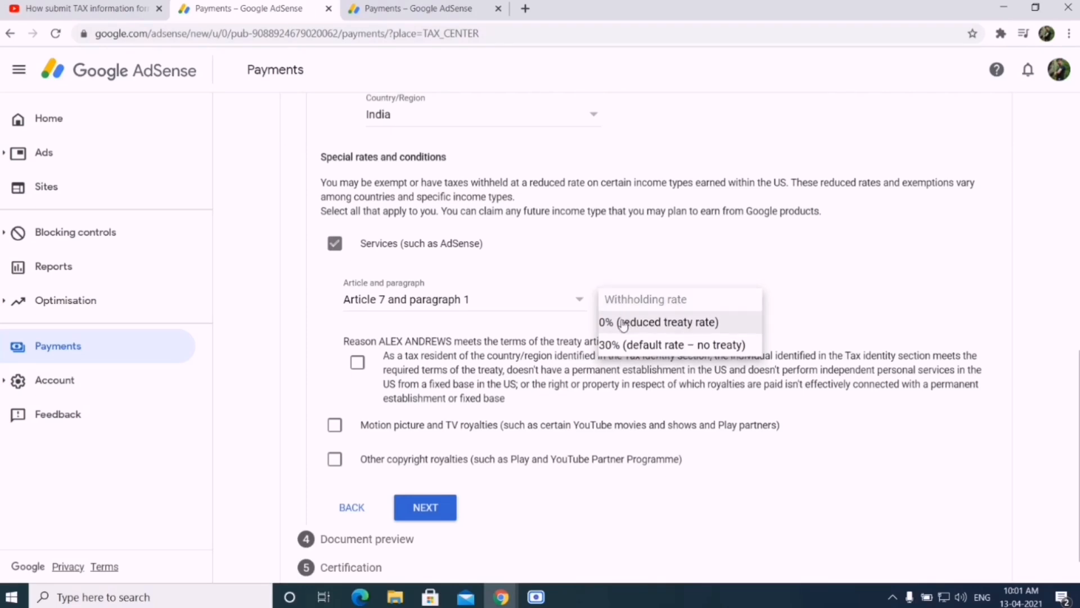
left_click(623, 324)
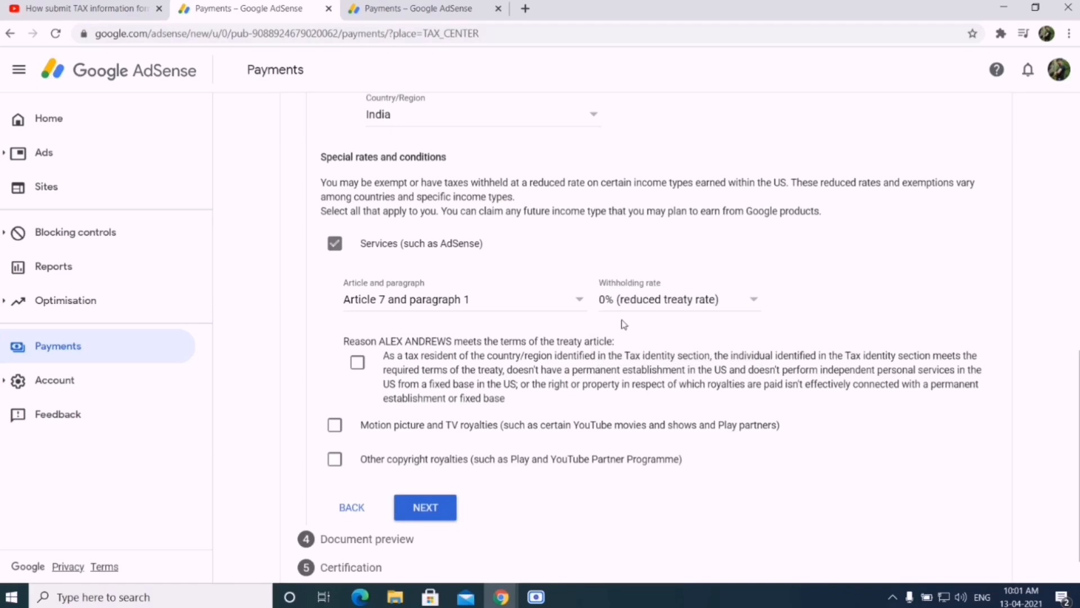
left_click(357, 363)
Step: Claim motion picture and TV royalties under Article 12 and paragraph 2A II at 15% (reduced treaty rate), and confirm the treaty terms are met
left_click(335, 426)
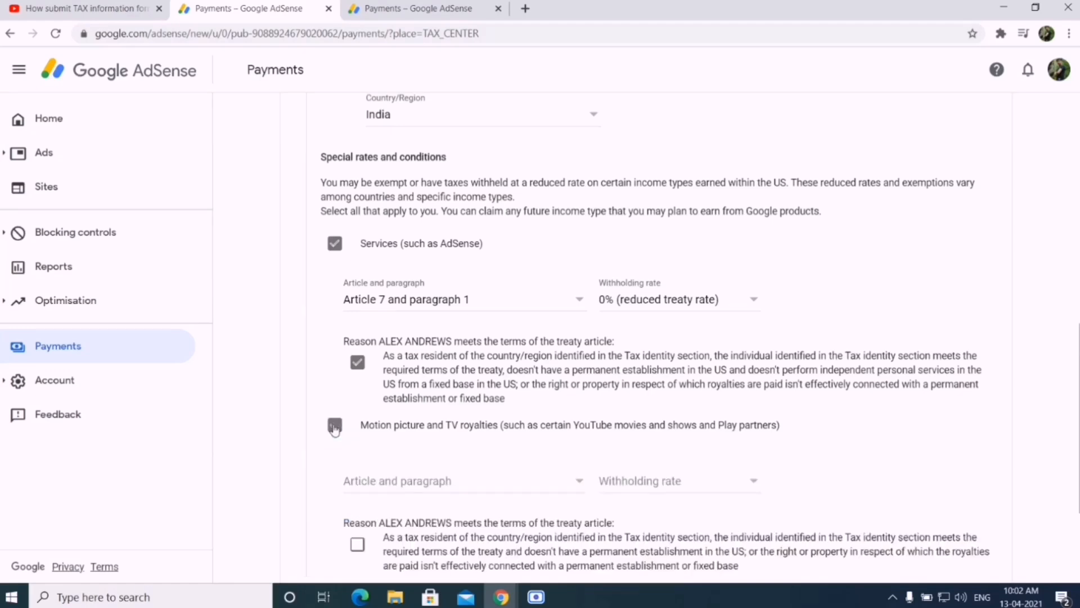
left_click(452, 487)
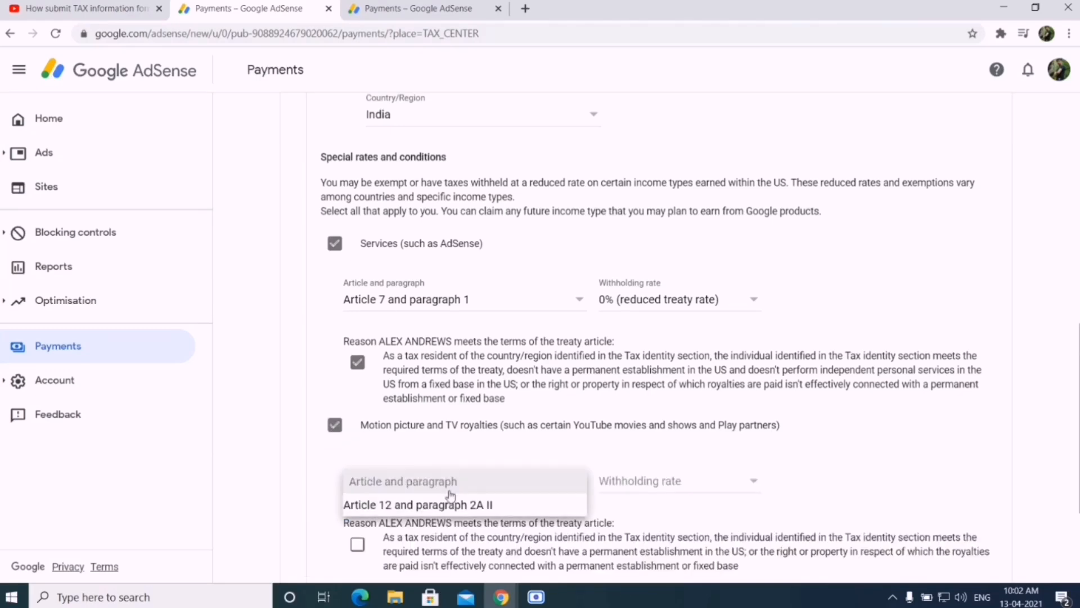
left_click(451, 505)
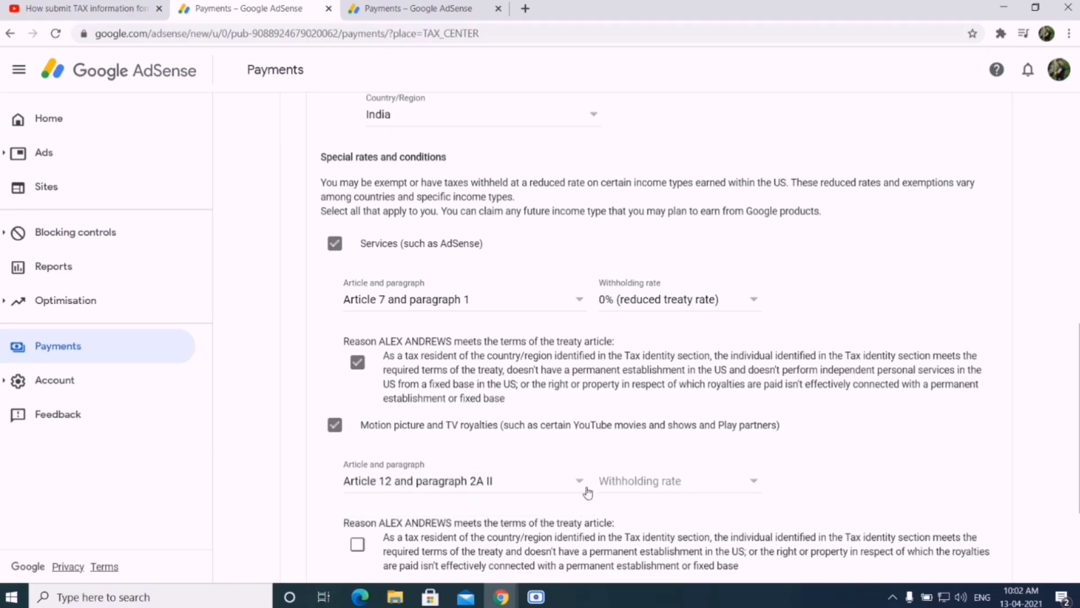
left_click(633, 480)
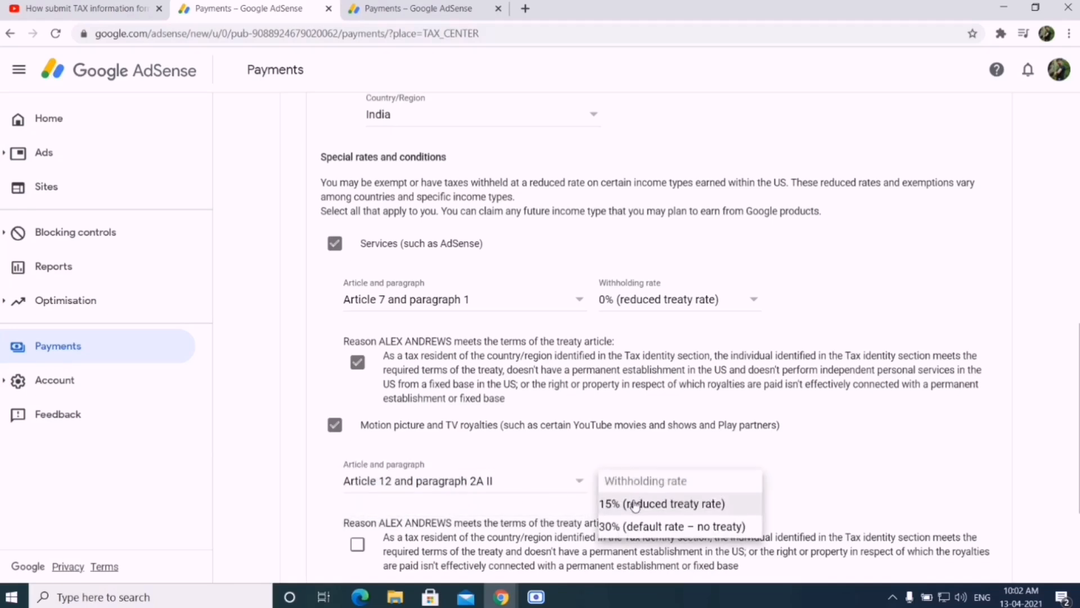
left_click(634, 503)
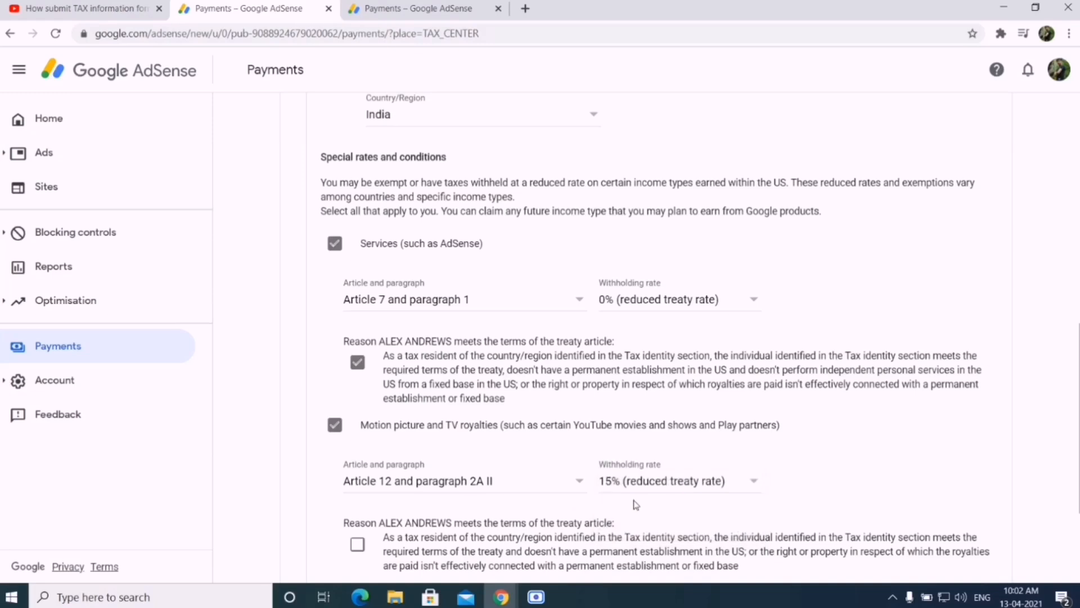
scroll(636, 505, "down", 3)
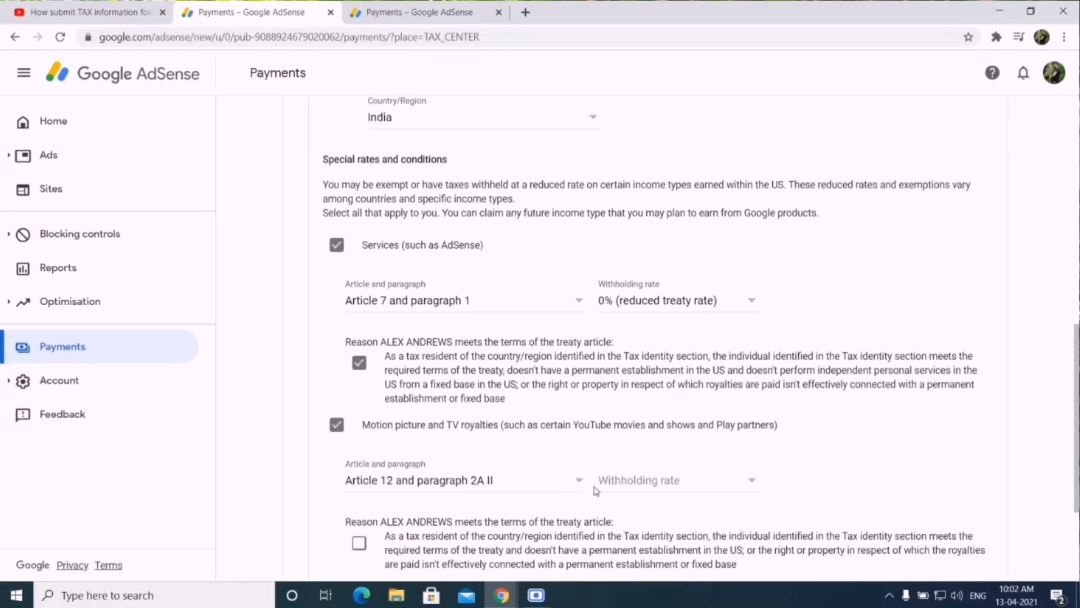
left_click(631, 479)
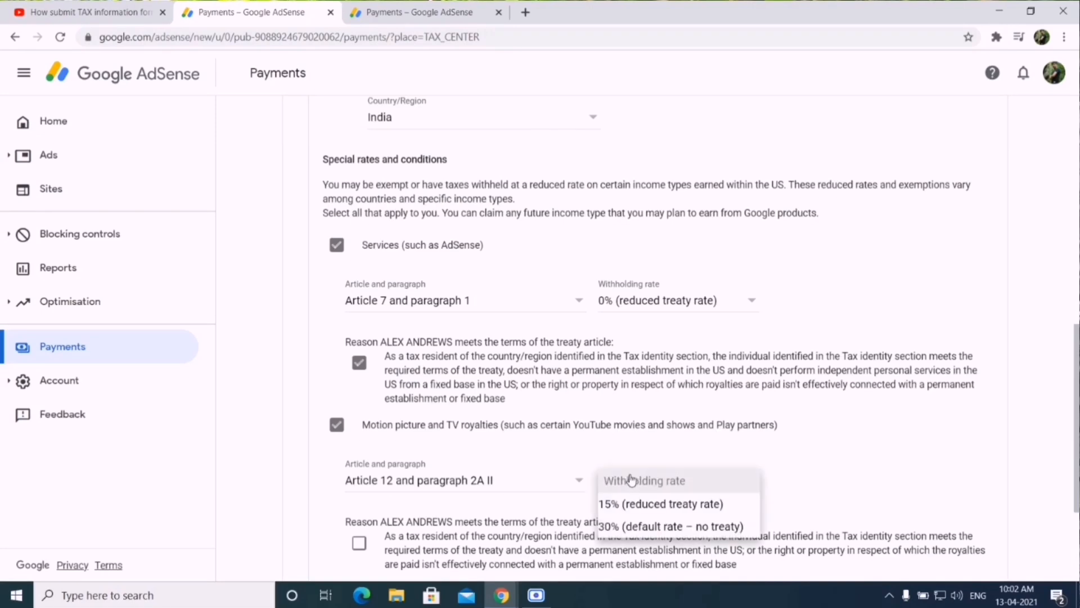
left_click(634, 502)
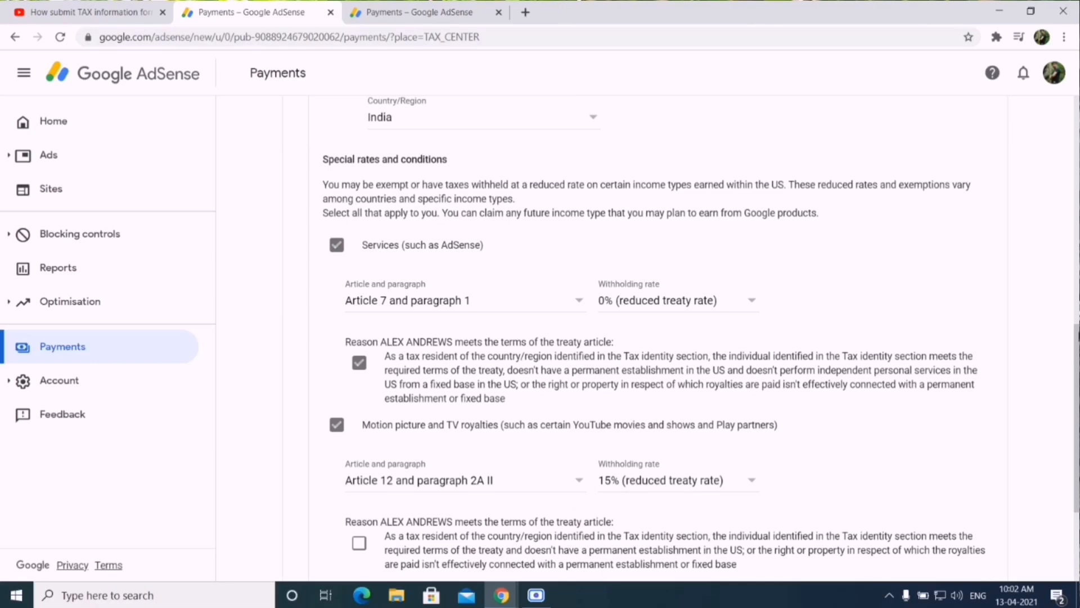
scroll(364, 366, "down", 3)
left_click(361, 364)
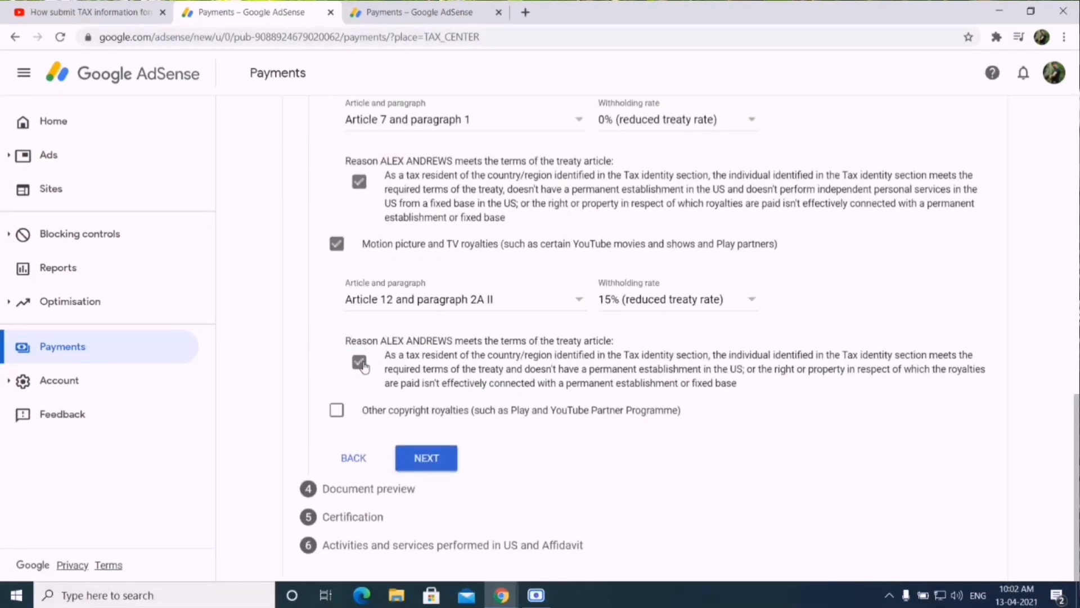
Step: Claim other copyright royalties under Article 12 and paragraph 2A II at 15% (reduced treaty rate), and confirm the treaty terms are met
left_click(337, 412)
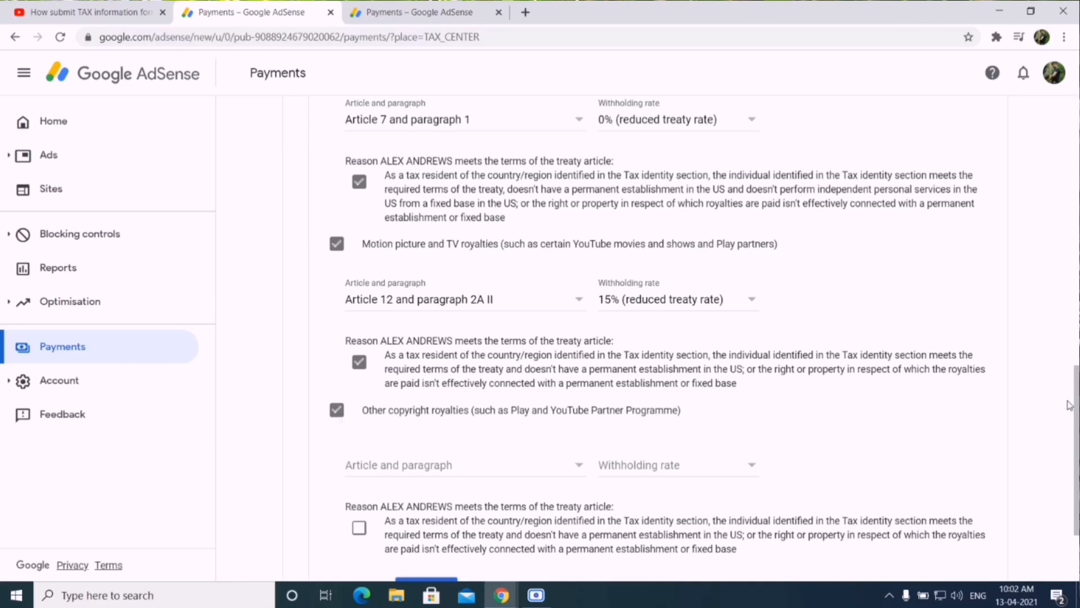
left_click_drag(1077, 403, 1077, 448)
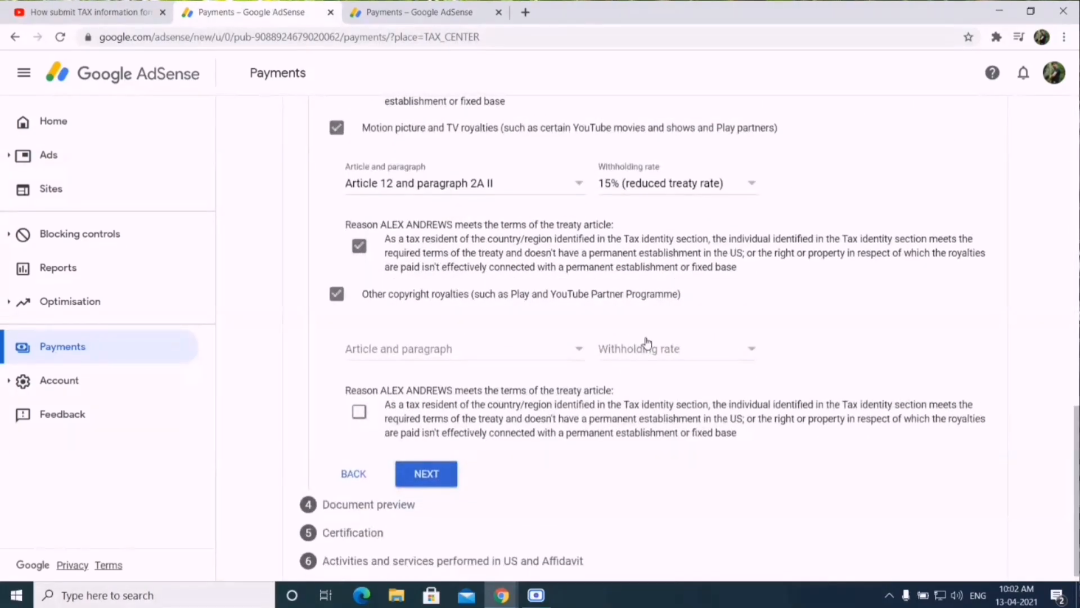
left_click(541, 352)
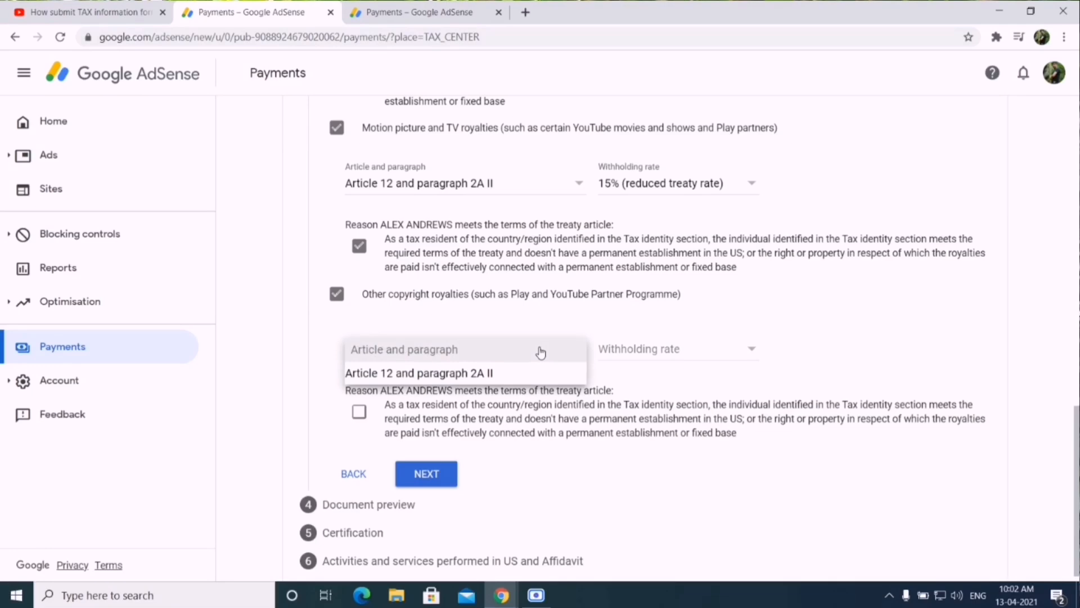
left_click(503, 382)
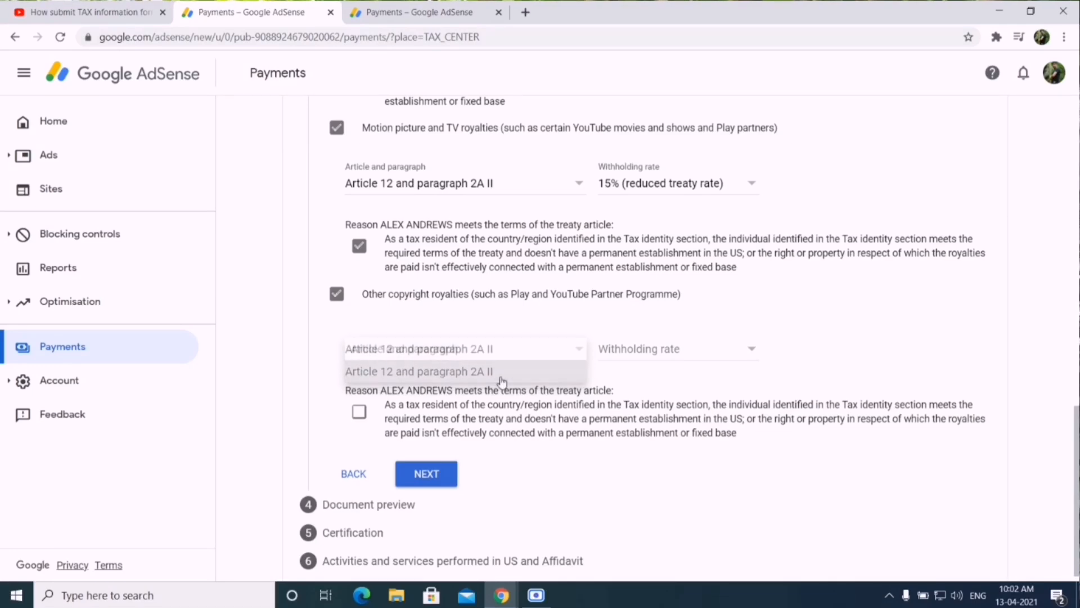
left_click(644, 353)
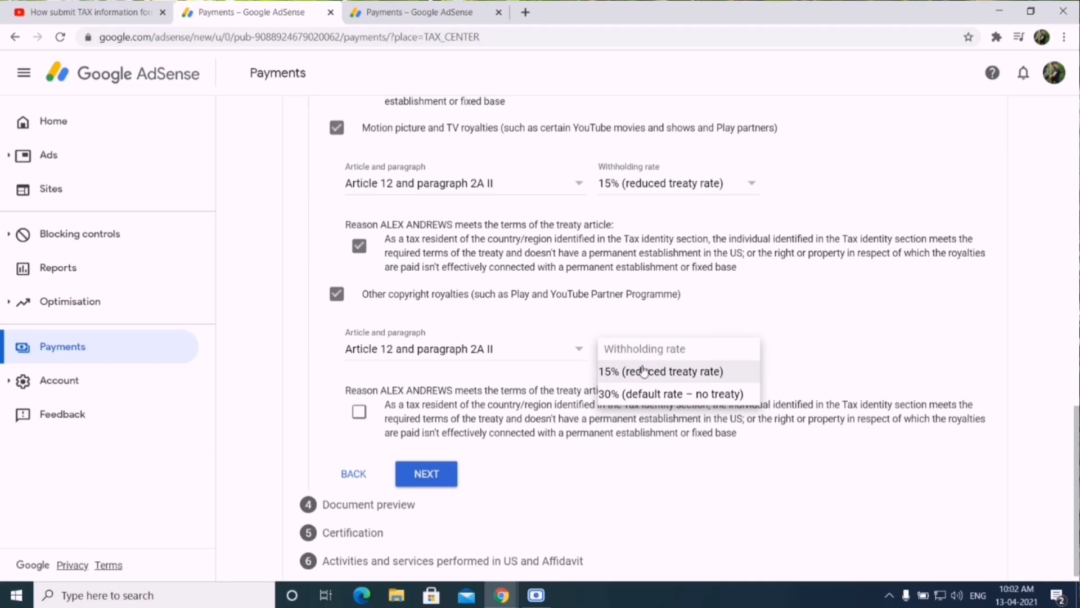
left_click(645, 370)
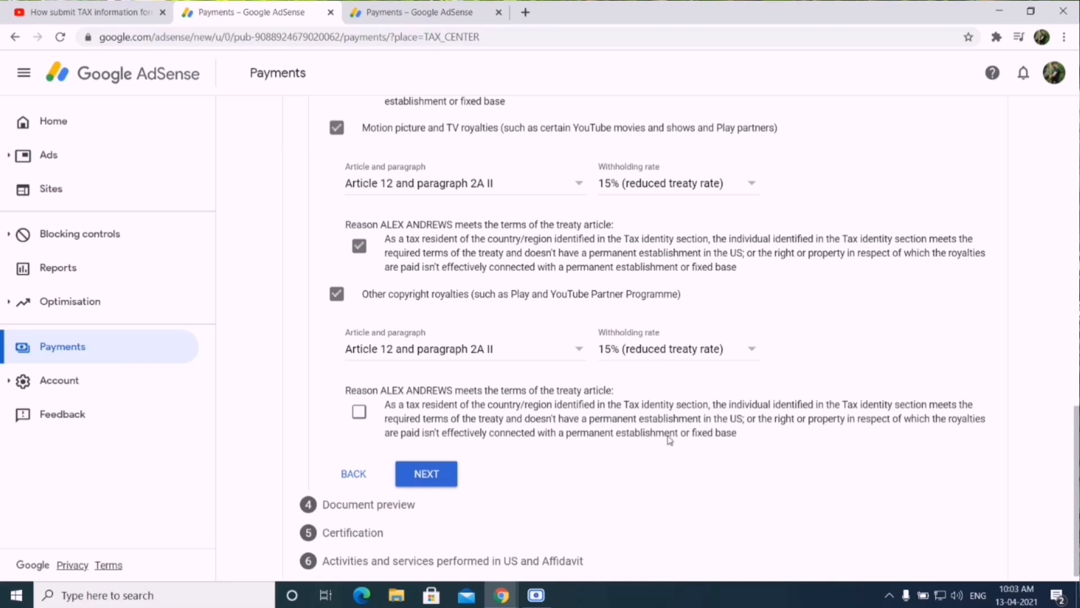
scroll(669, 440, "up", 1)
left_click(359, 463)
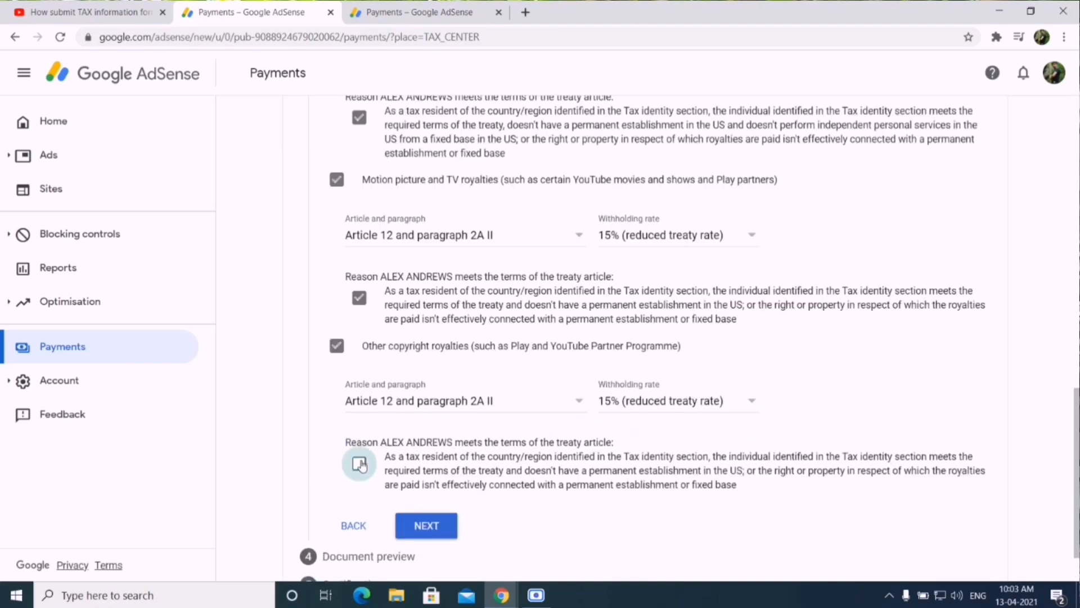
Step: Continue to the document preview, confirm the generated W-8BEN forms as reviewed, true, correct and complete, and proceed to Certification
left_click(430, 526)
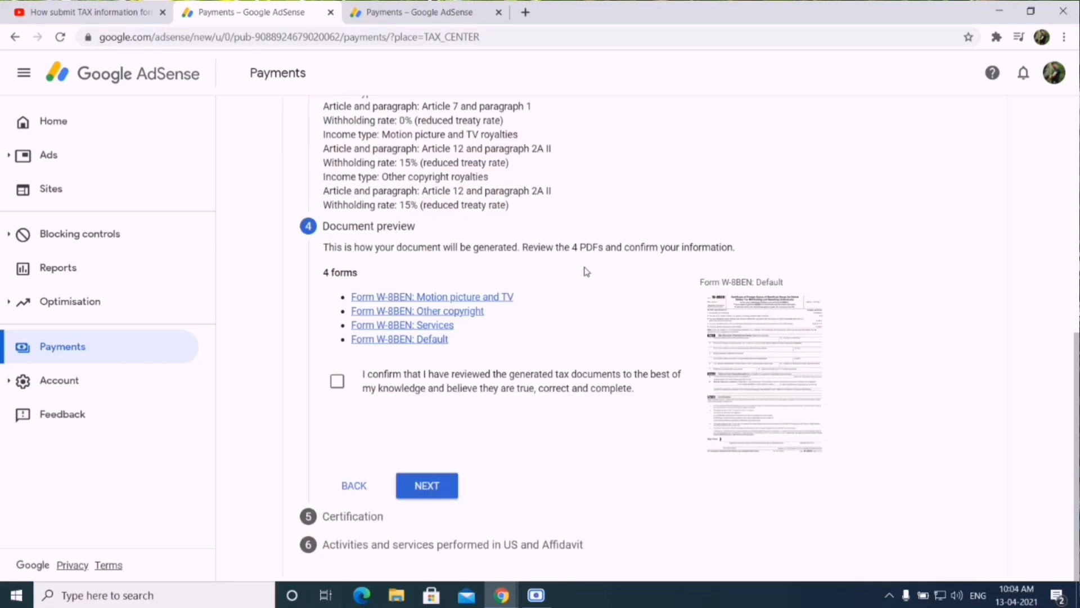
left_click(337, 382)
left_click(427, 487)
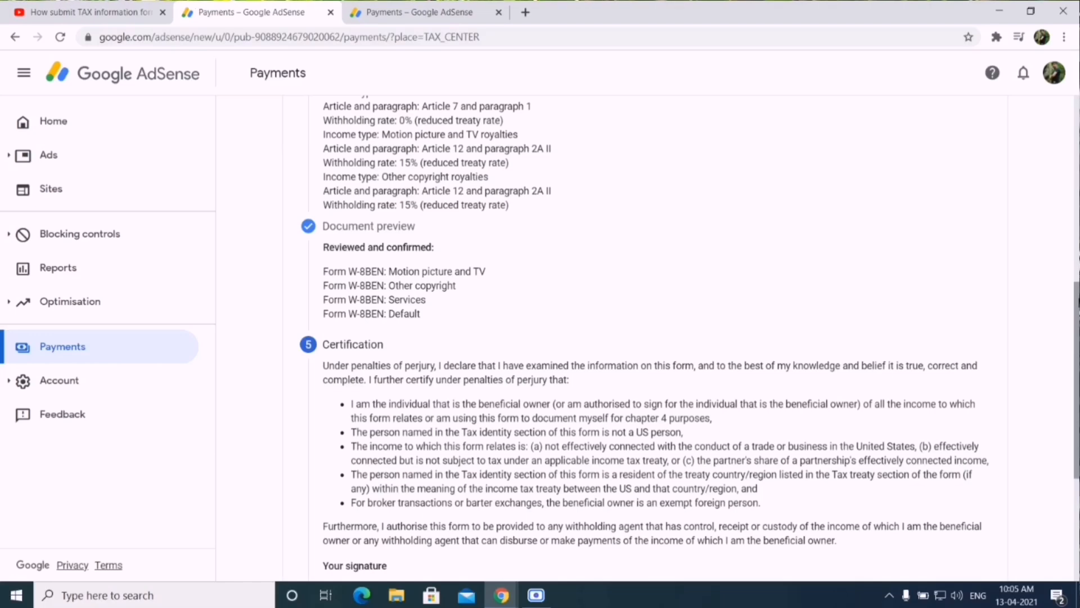
Step: Sign the certification with the full legal name, declare completing the form on one's own behalf, and continue to the next section
mouse_move(1077, 301)
left_mouse_down()
mouse_move(1074, 164)
mouse_move(1079, 373)
left_mouse_up()
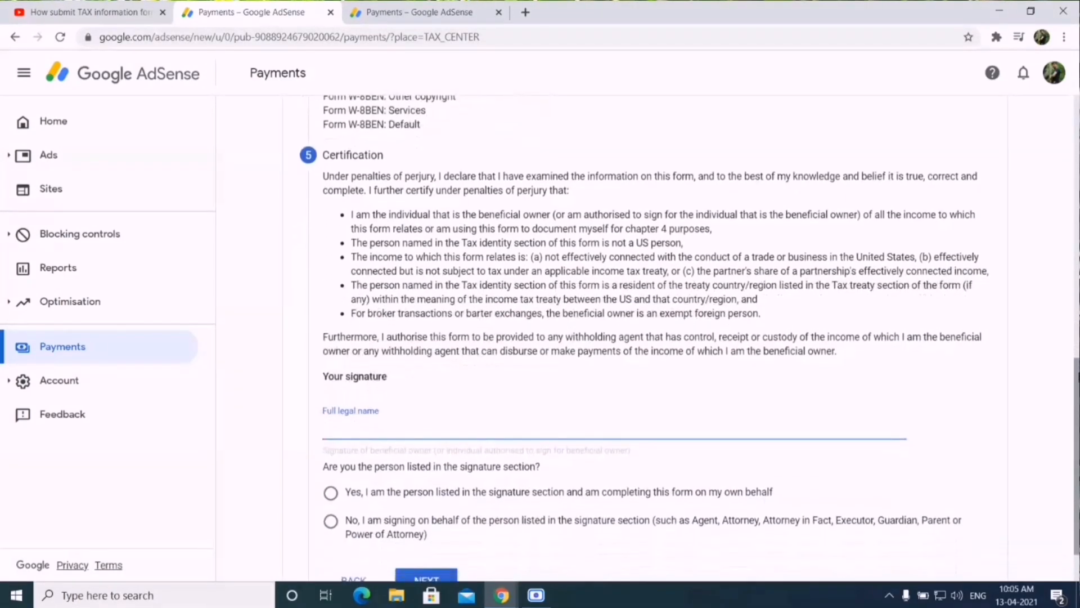
left_click(374, 377)
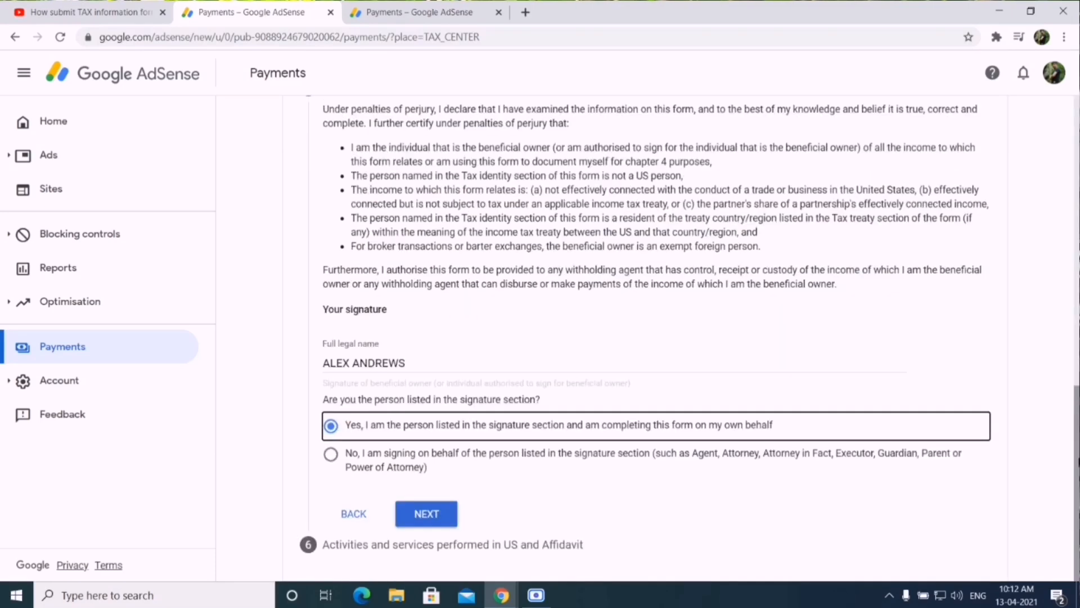
left_click(427, 513)
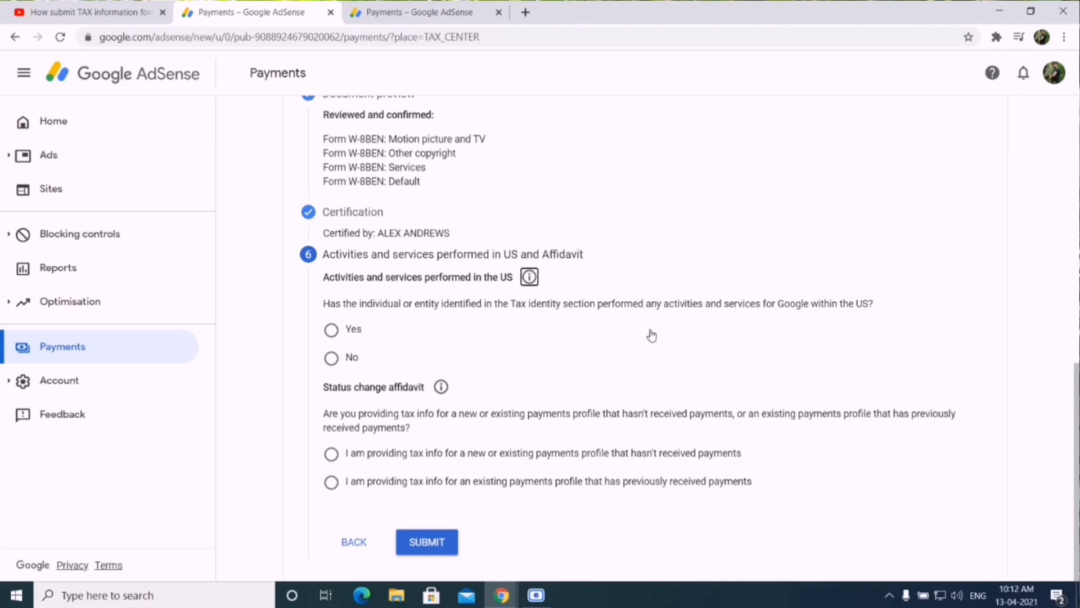
Step: Answer No to activities and services performed within the US, and certify that services and resources are located solely outside the US
left_click(331, 359)
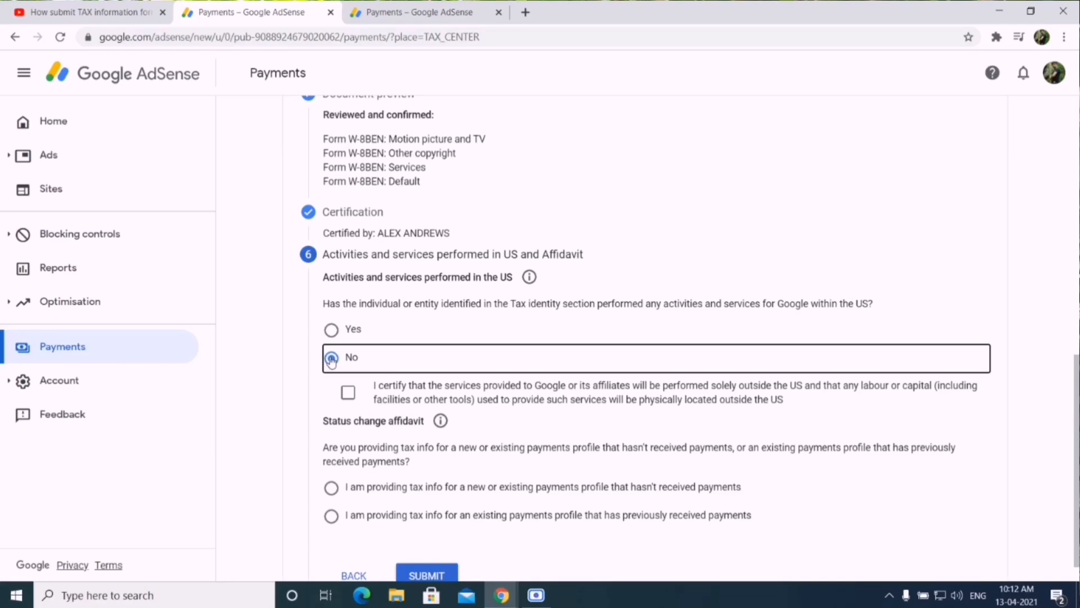
left_click(349, 394)
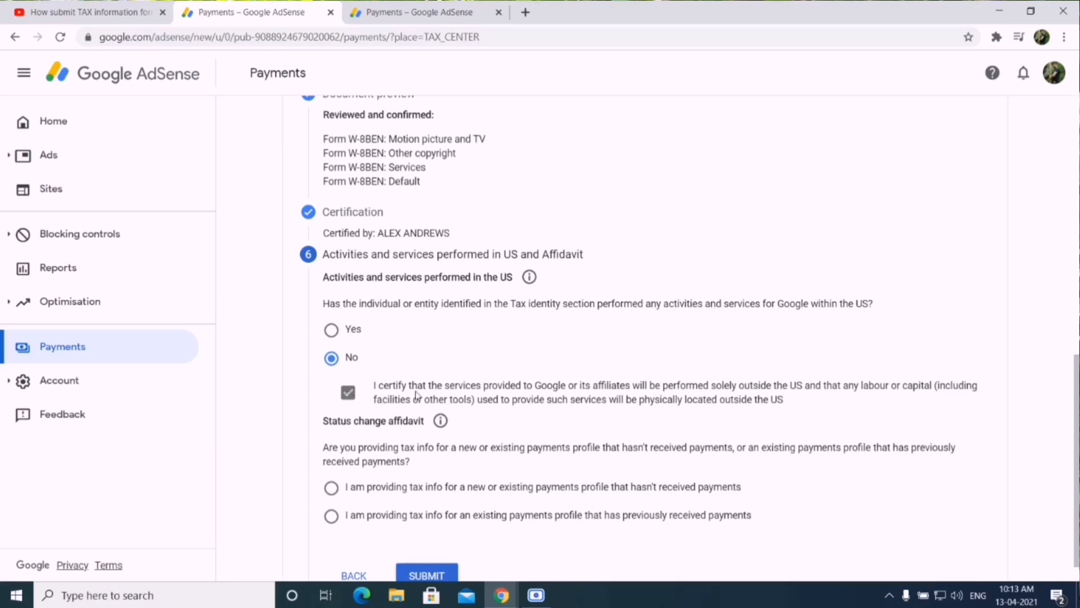
Step: Complete the status change affidavit for an existing payments profile that has previously received payments, declare the information unchanged since 1 January 2020, and submit the form
scroll(1077, 426, "down", 1)
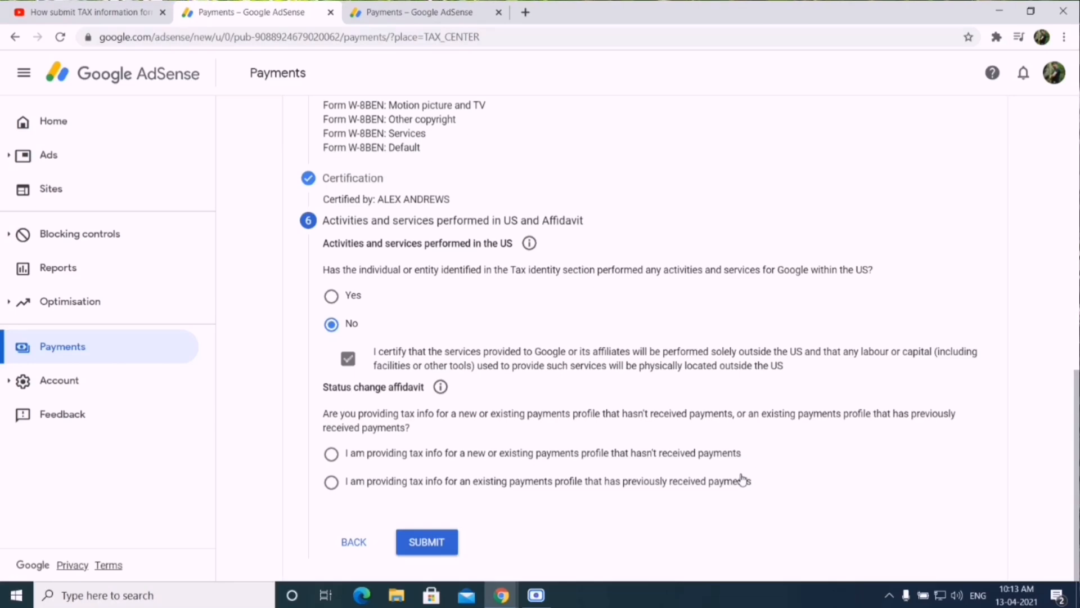
left_click(413, 481)
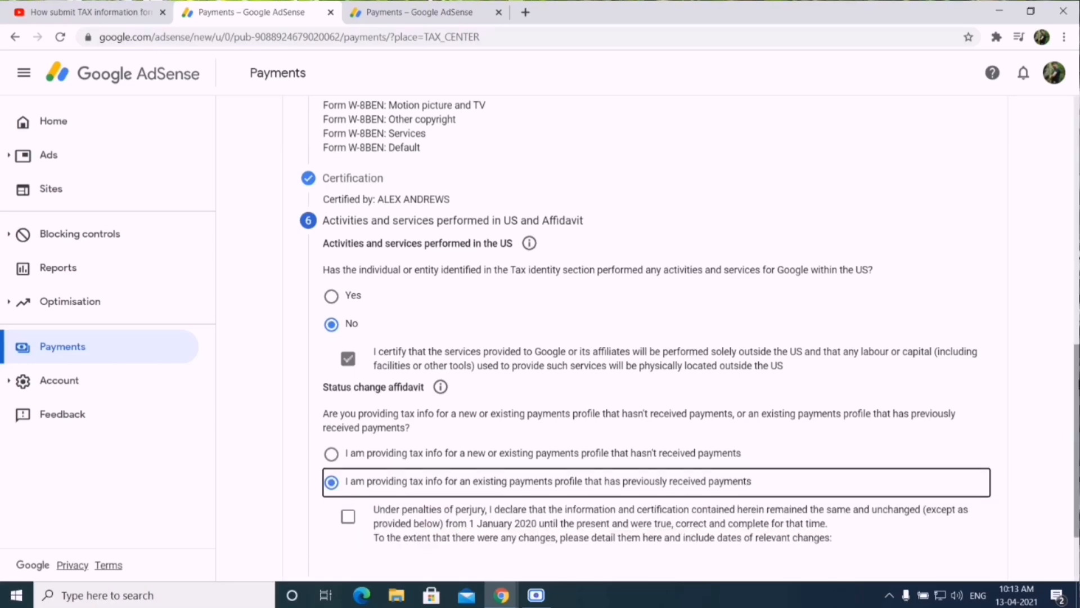
scroll(592, 475, "down", 2)
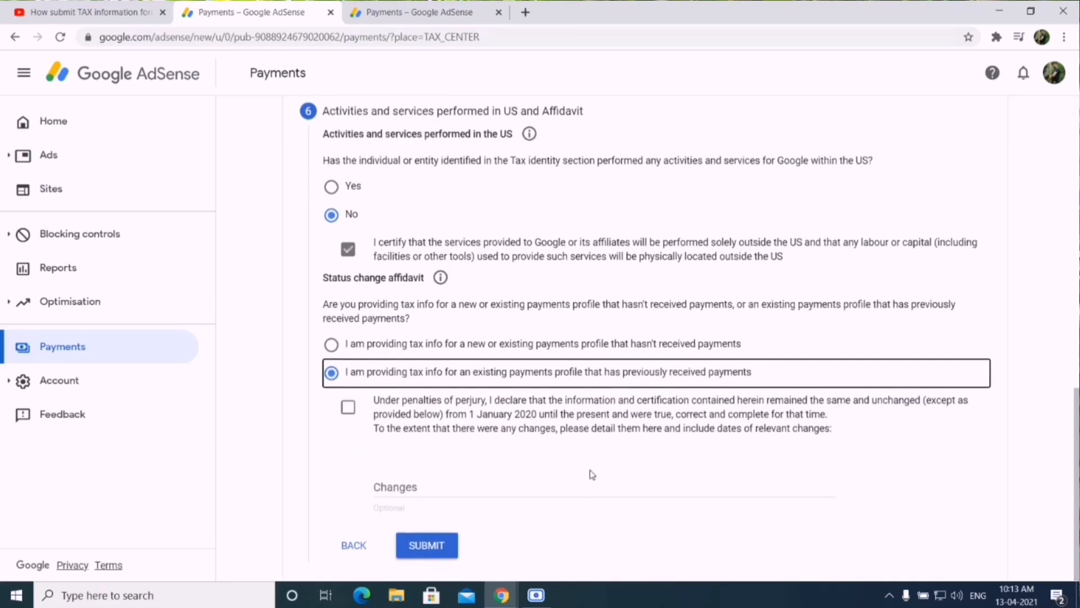
left_click(349, 409)
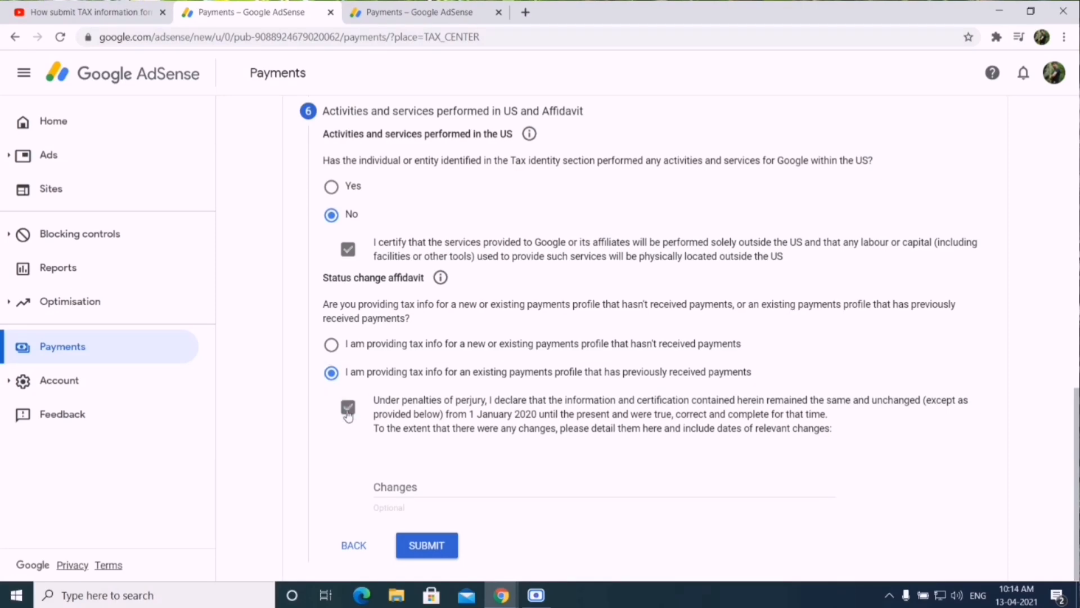
left_click(435, 547)
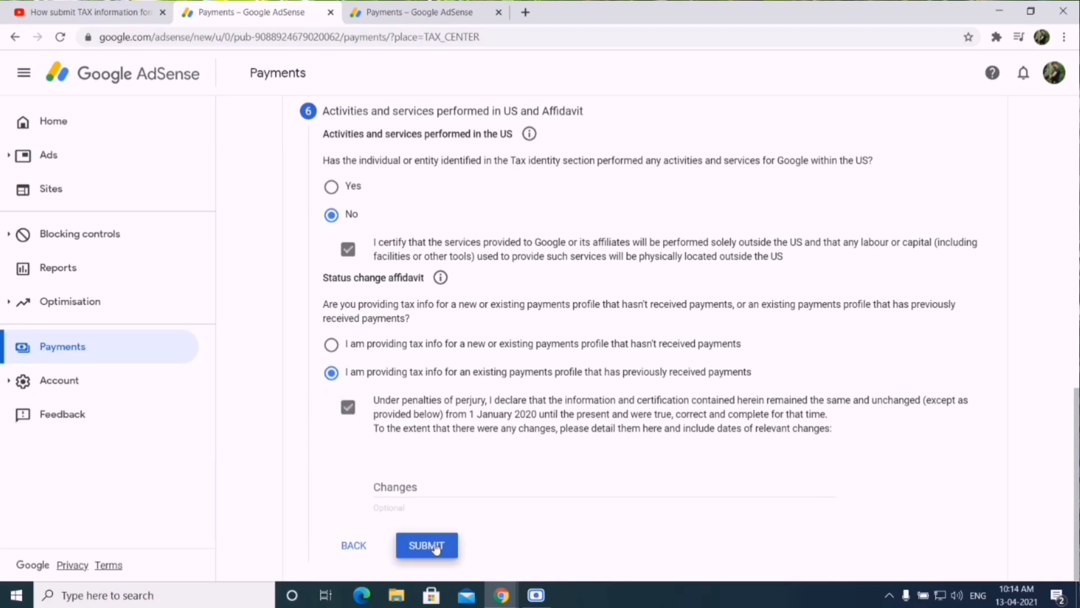